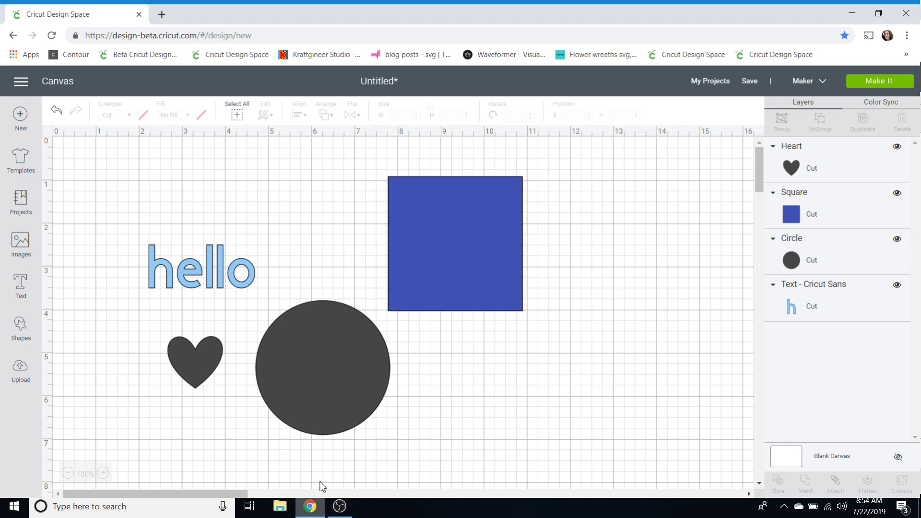
Shift the square right, hello up, circle down-right and heart up, then choose Make It.
left_click_drag(455, 267, 521, 242)
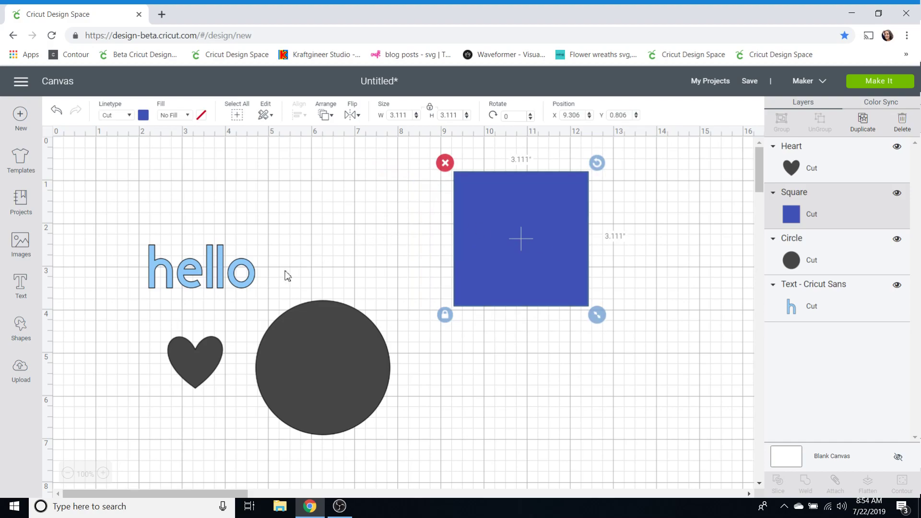
left_click_drag(253, 270, 257, 200)
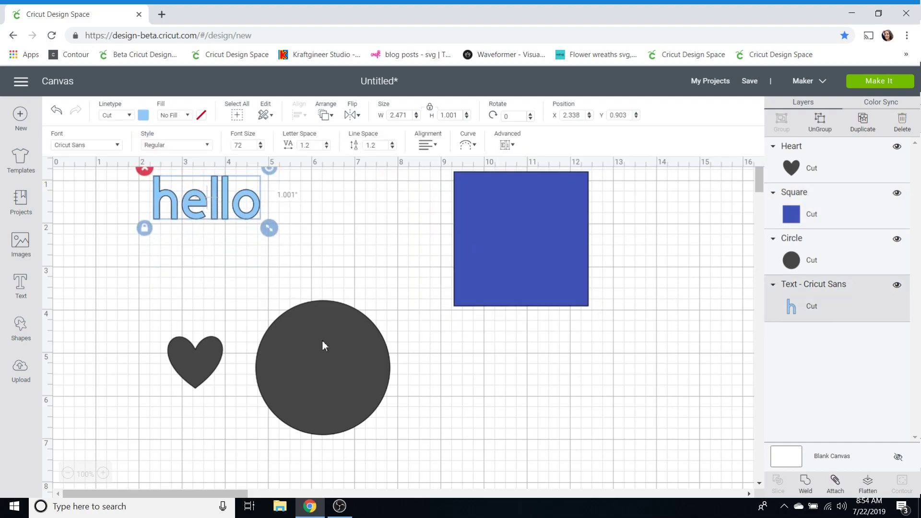
left_click_drag(322, 346, 404, 362)
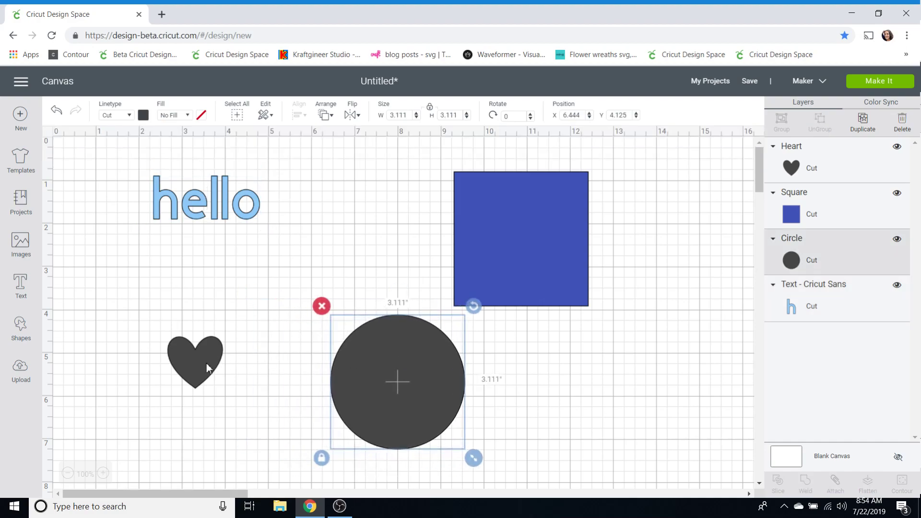
left_click_drag(207, 363, 272, 309)
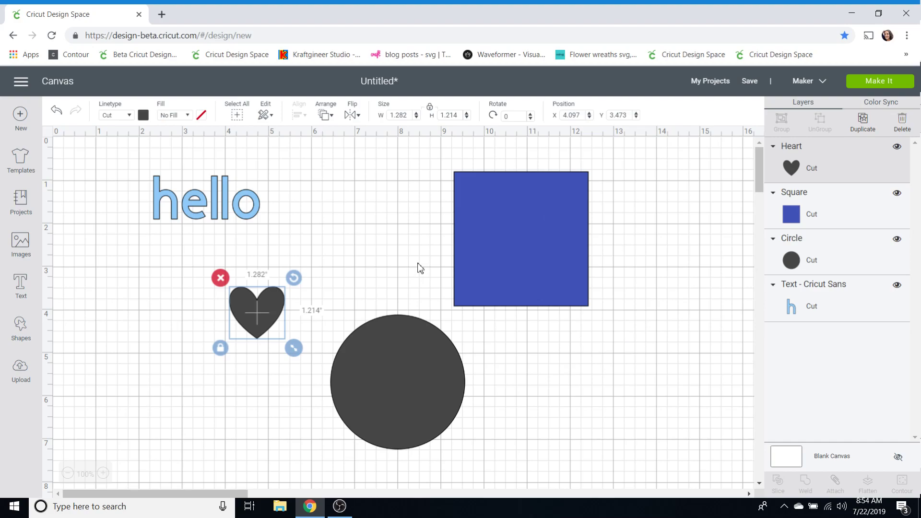
left_click(869, 83)
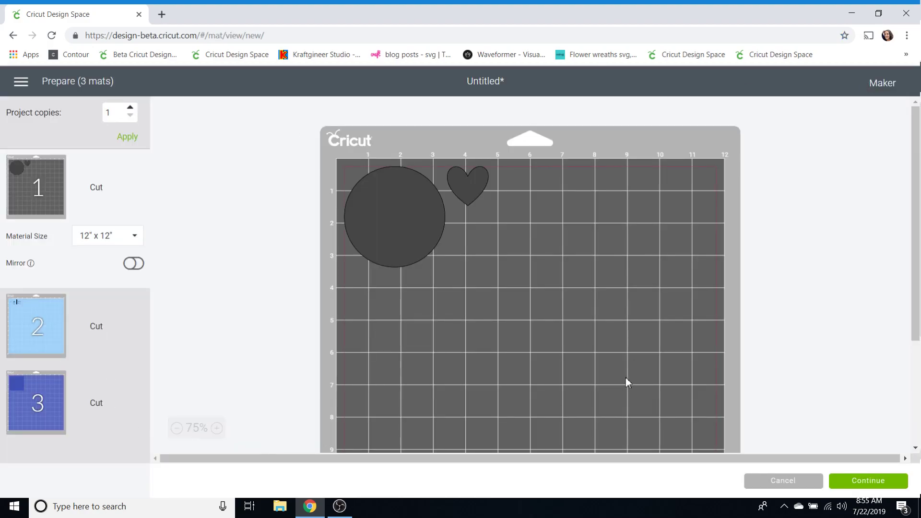
left_click_drag(918, 225, 919, 175)
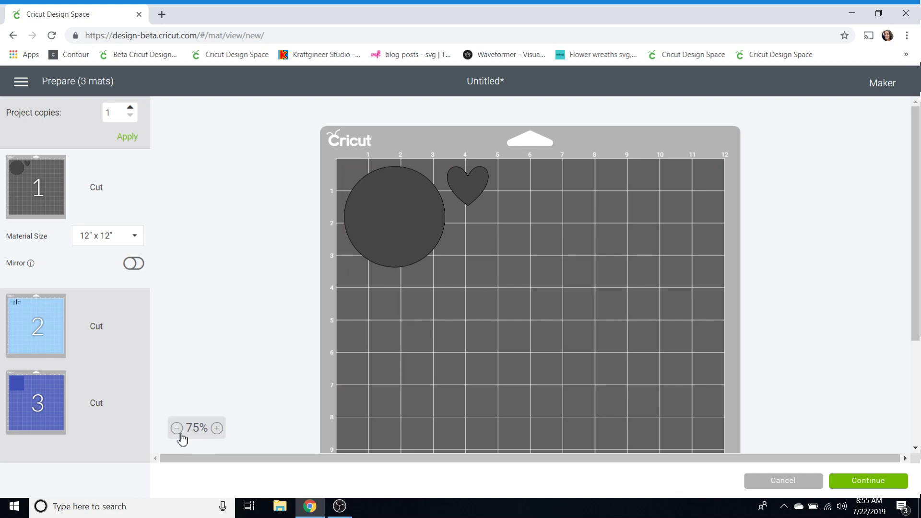
Zoom the Prepare view in from 75% to 125%.
left_click(220, 429)
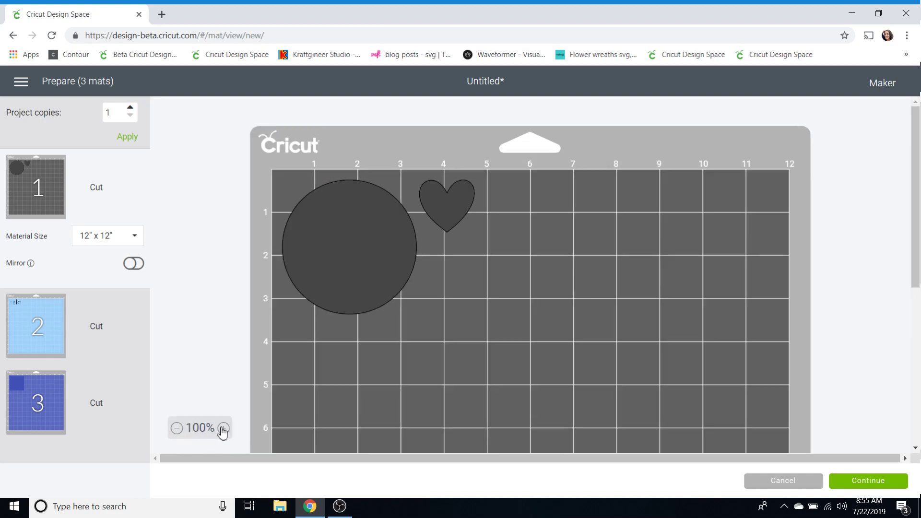
left_click(223, 429)
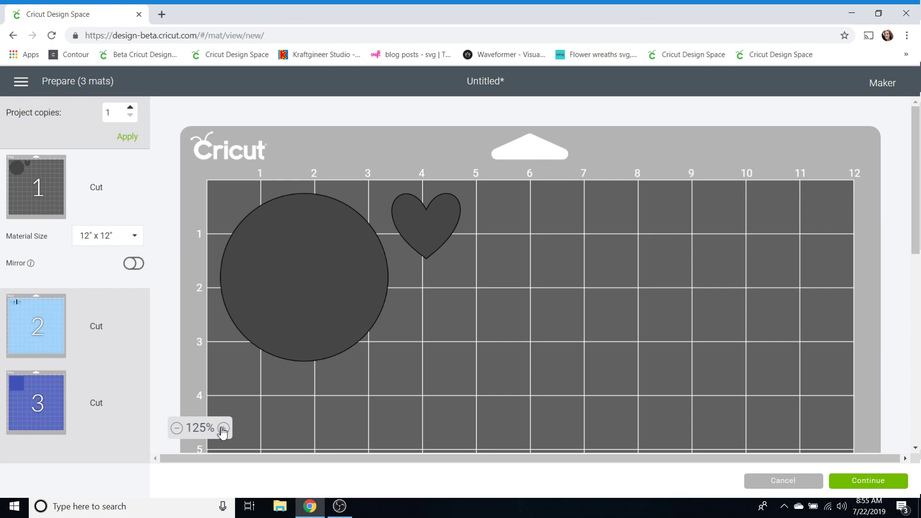
left_click(321, 259)
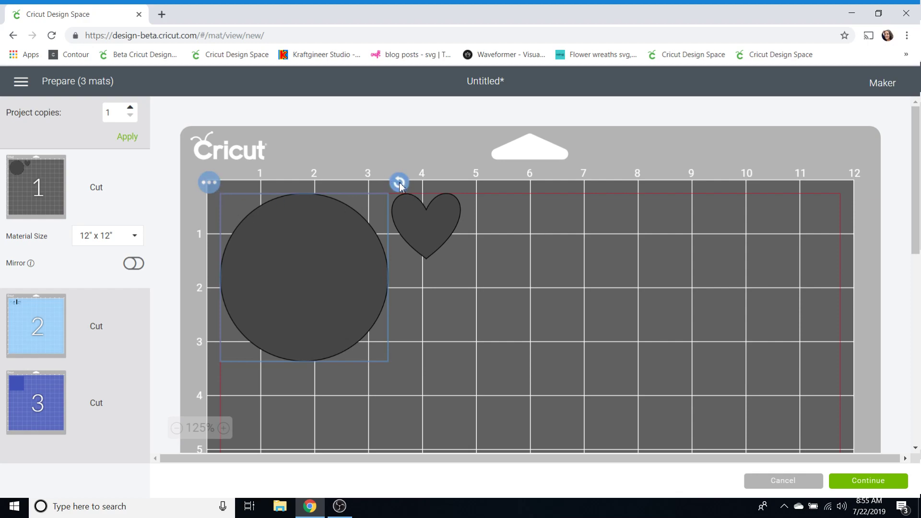
left_click_drag(399, 182, 247, 202)
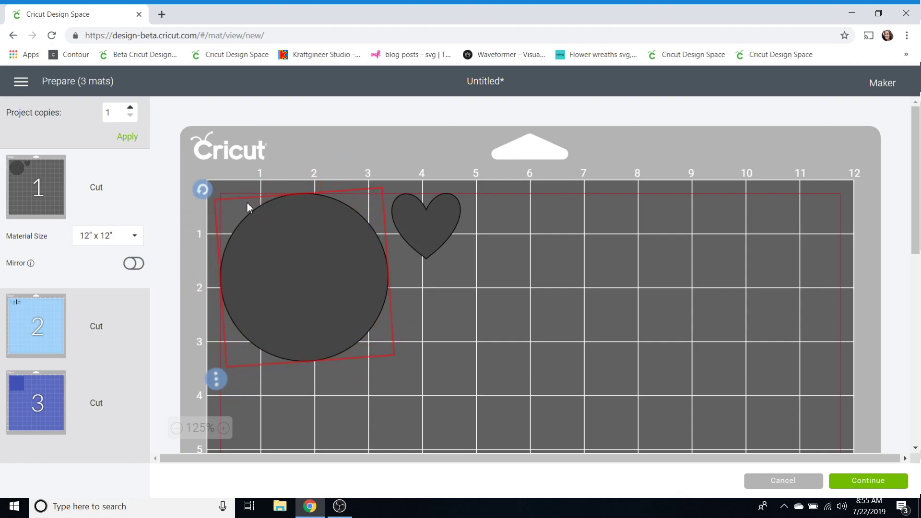
left_click_drag(247, 204, 368, 212)
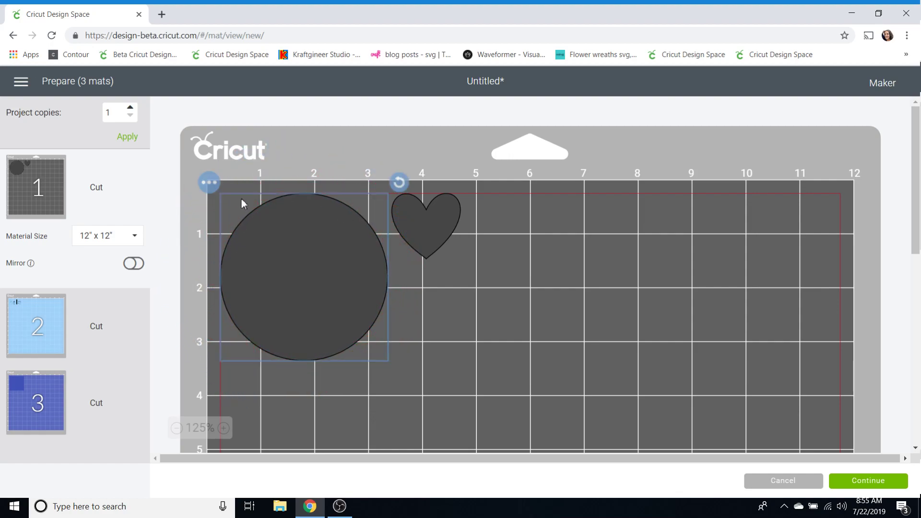
Send the circle to light-blue mat 2 and place it right of the hello text.
left_click(209, 183)
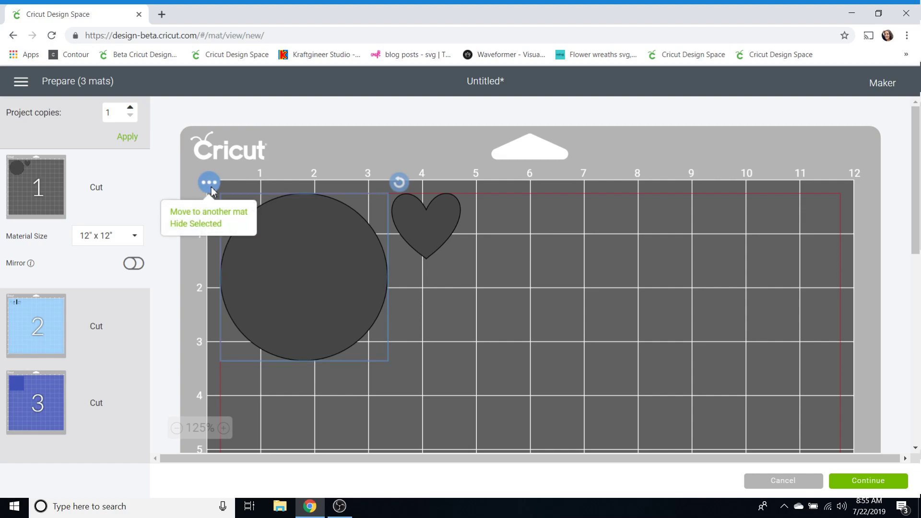
left_click(223, 218)
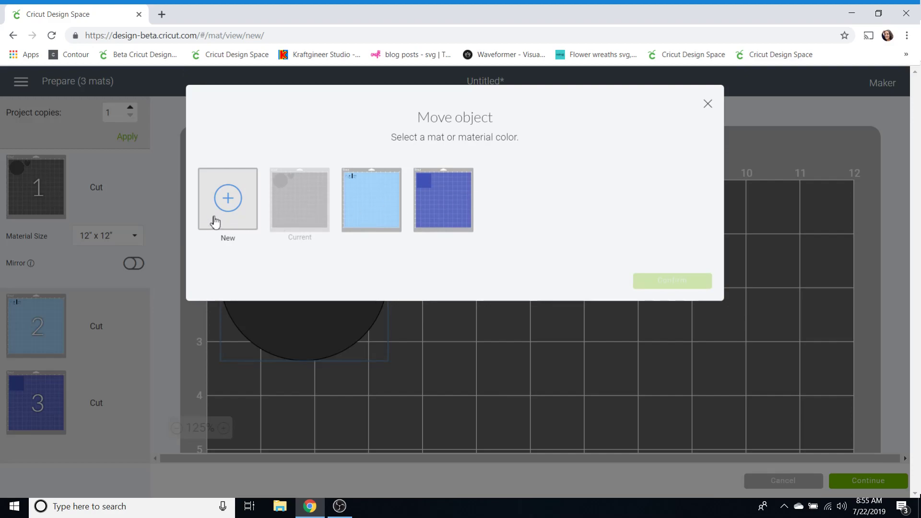
left_click(213, 221)
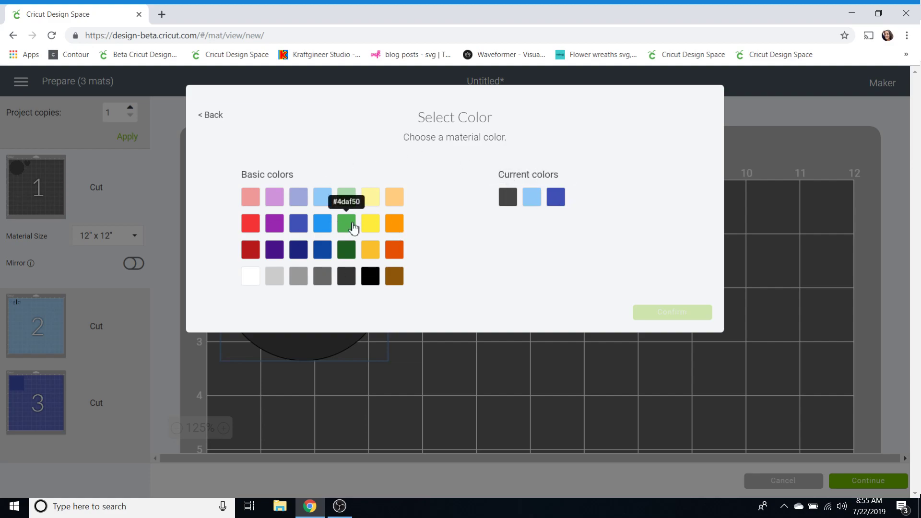
left_click(211, 114)
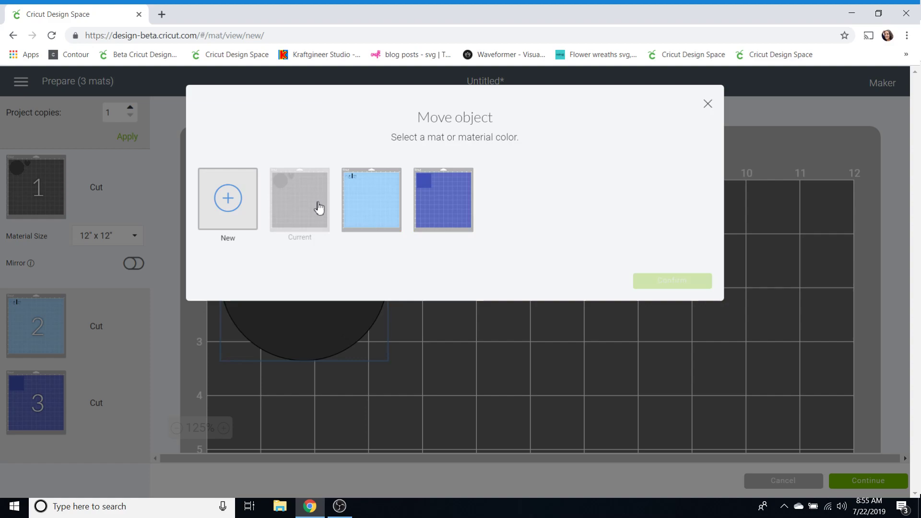
left_click(361, 208)
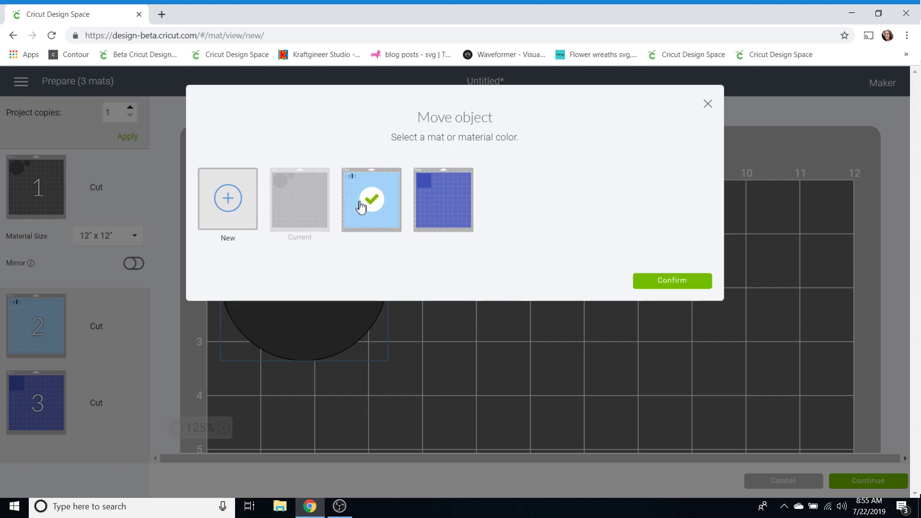
left_click(662, 285)
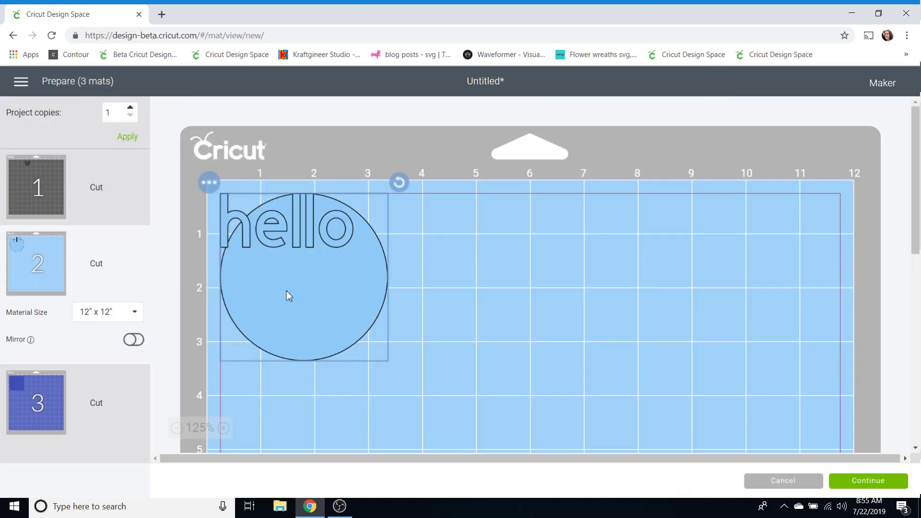
left_click_drag(287, 296, 429, 274)
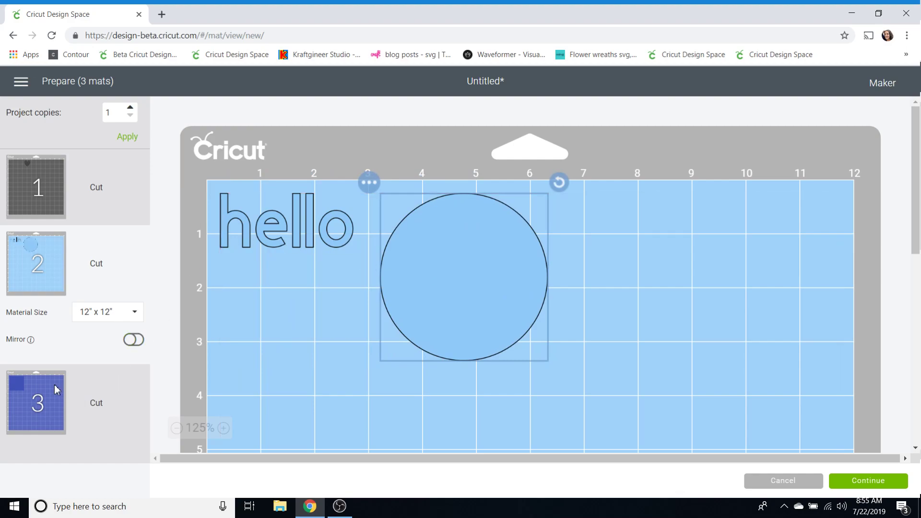
Select the blue square on its mat and transfer it to grey mat 1.
left_click(37, 402)
left_click(274, 276)
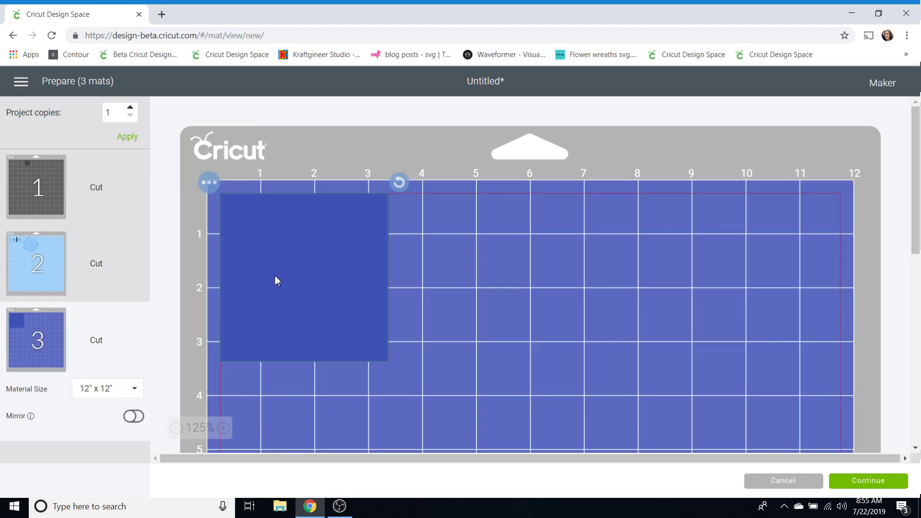
left_click_drag(319, 255, 523, 299)
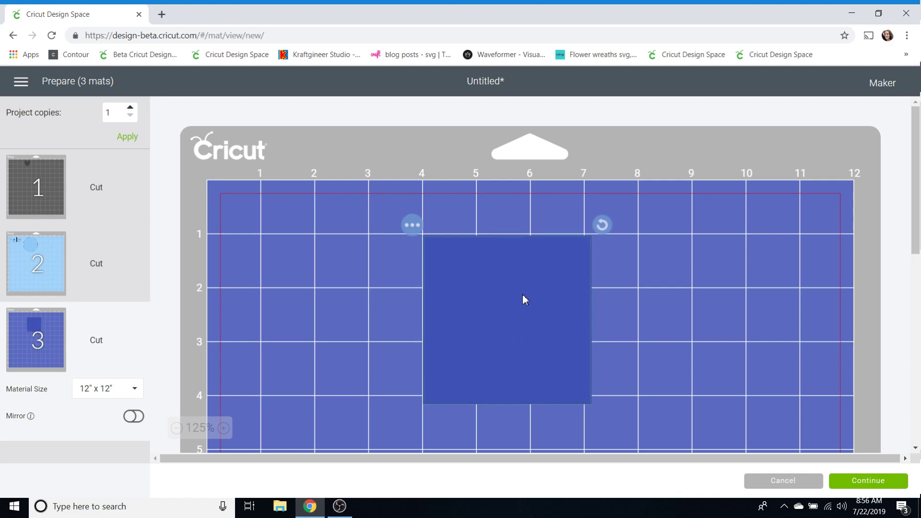
left_click(411, 226)
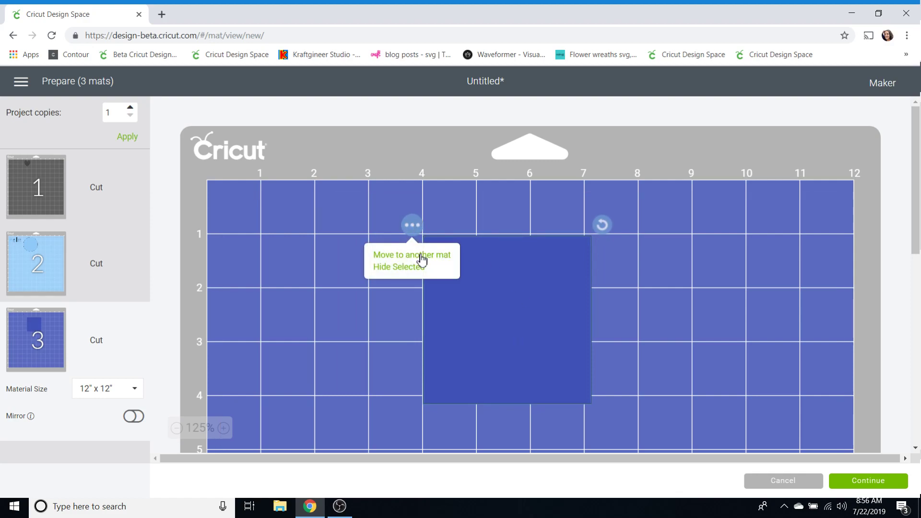
left_click(422, 259)
left_click(327, 214)
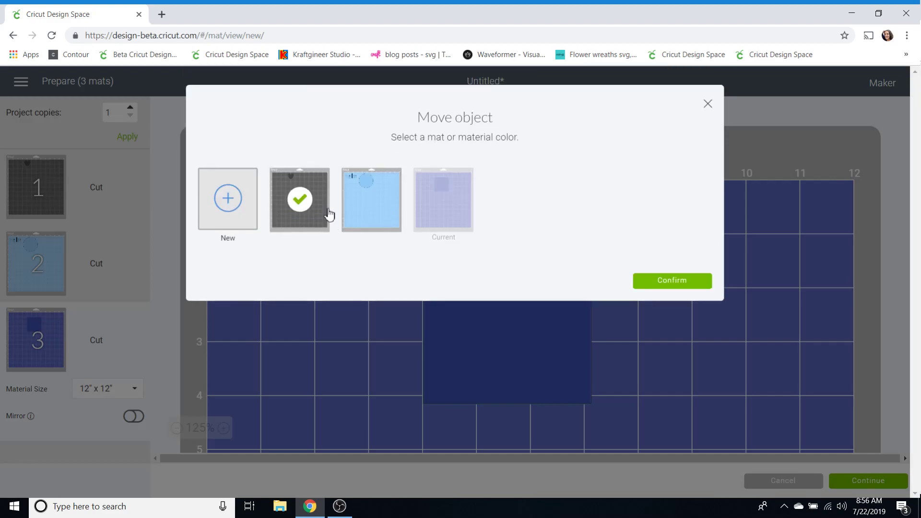
left_click(681, 280)
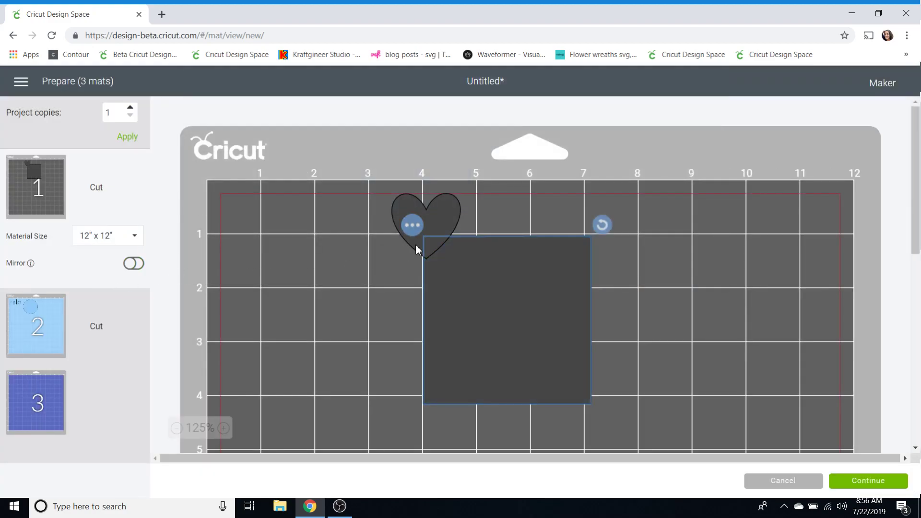
Move the circle from the blue mat to grey mat 1.
left_click(32, 319)
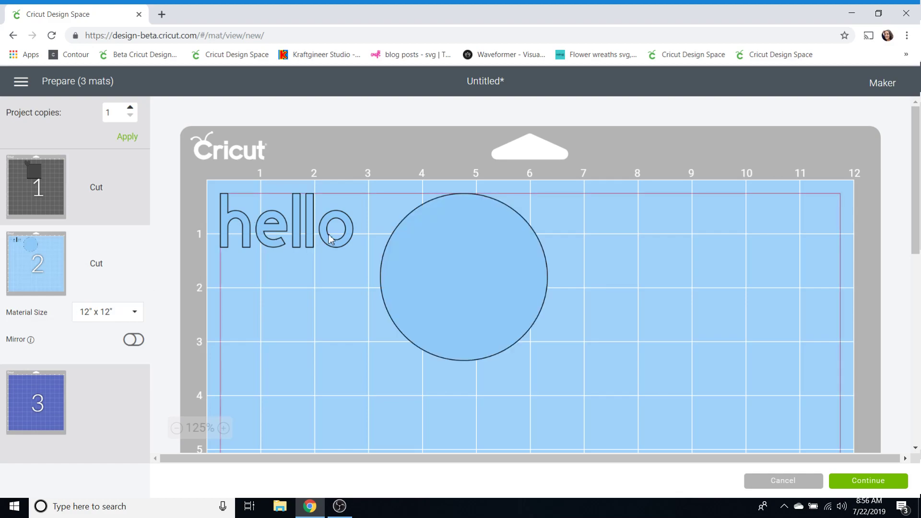
left_click(409, 257)
left_click(367, 182)
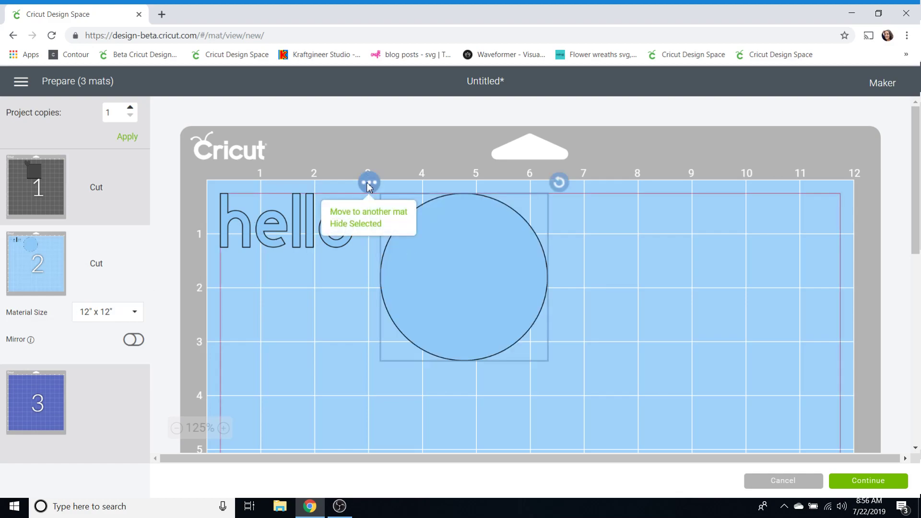
left_click(366, 215)
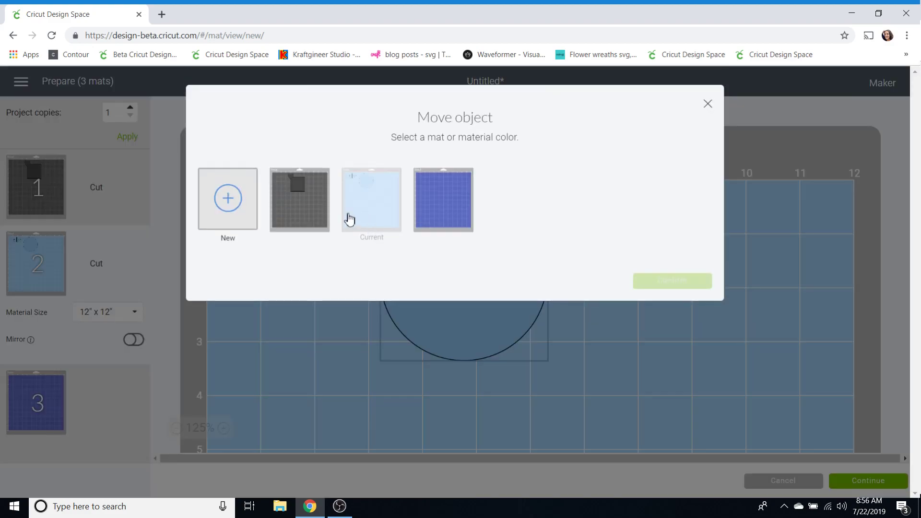
left_click(303, 213)
left_click(691, 283)
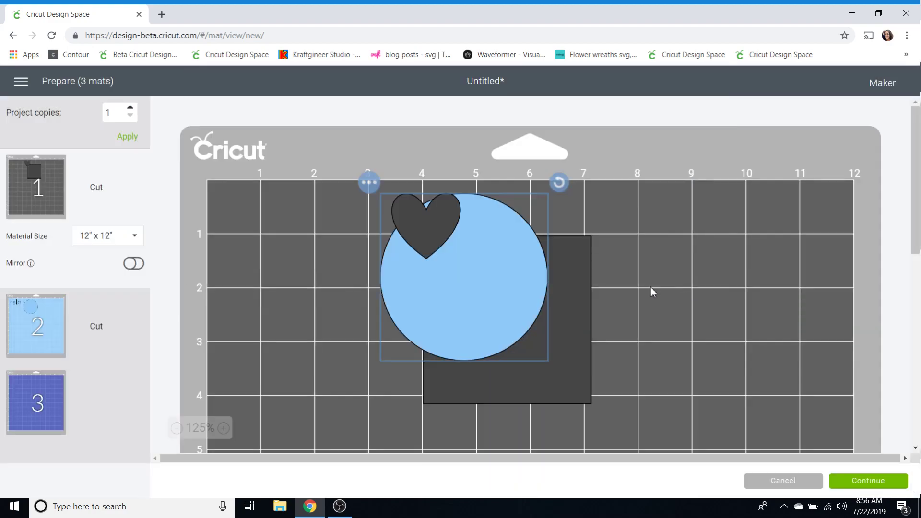
Move the hello text from the blue mat to grey mat 1.
left_click(95, 327)
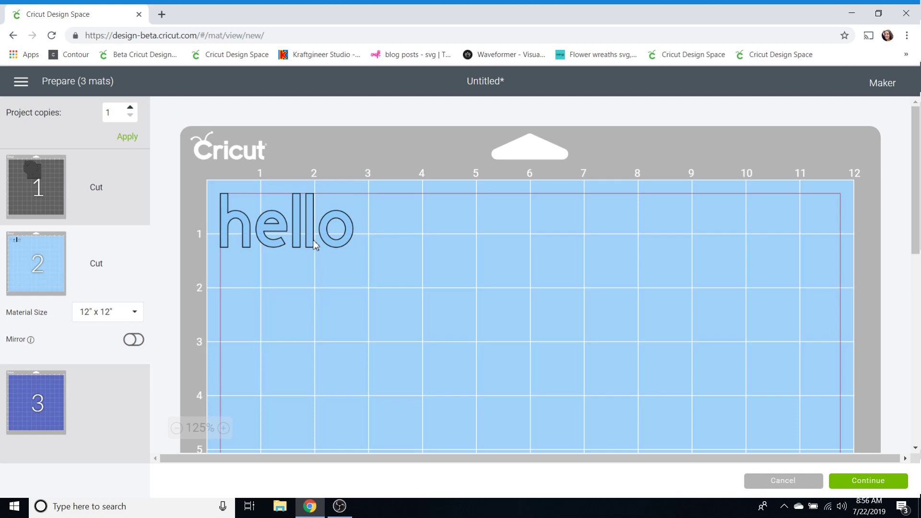
left_click(310, 238)
left_click(209, 183)
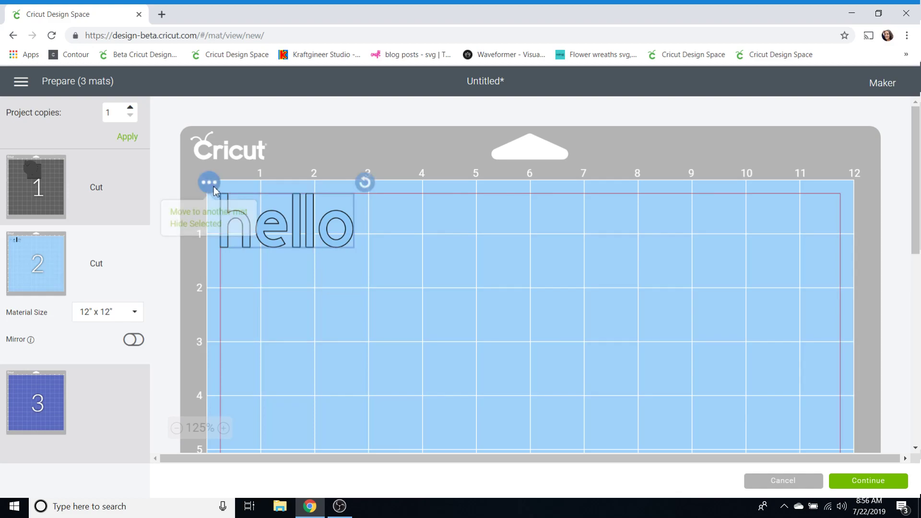
left_click(229, 214)
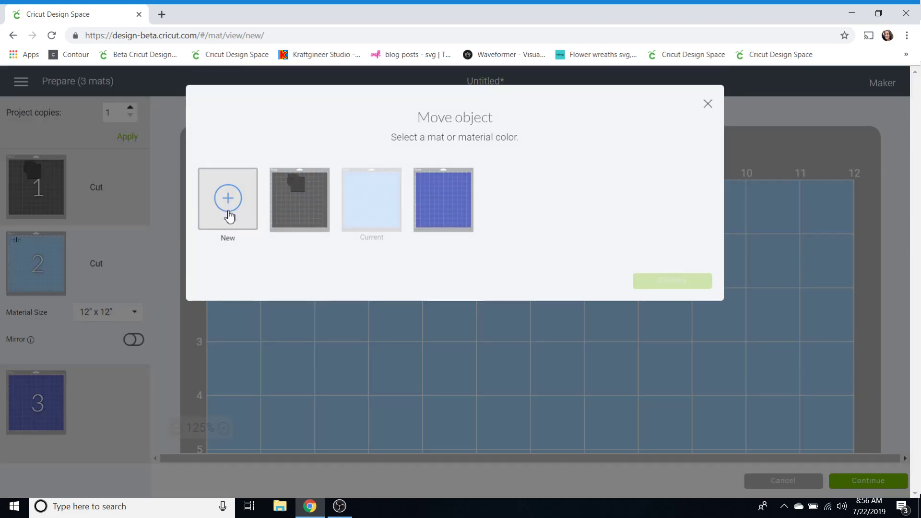
left_click(289, 216)
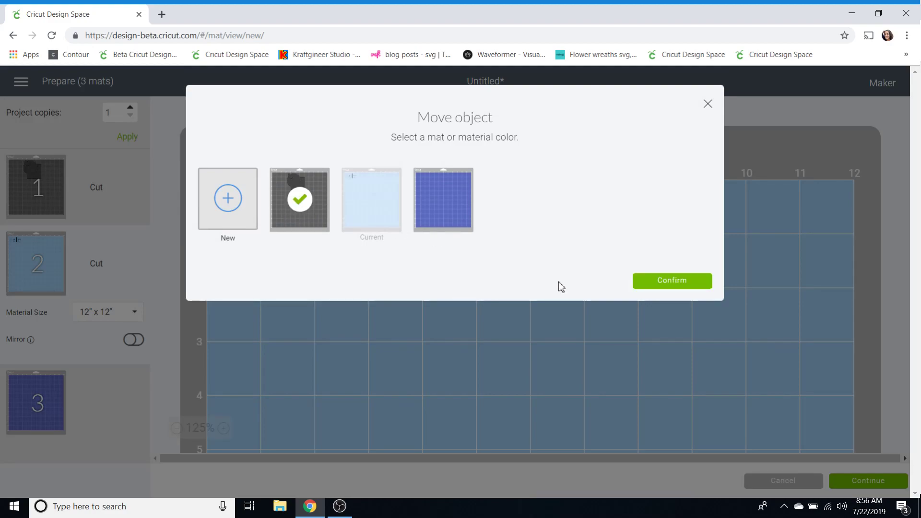
left_click(683, 281)
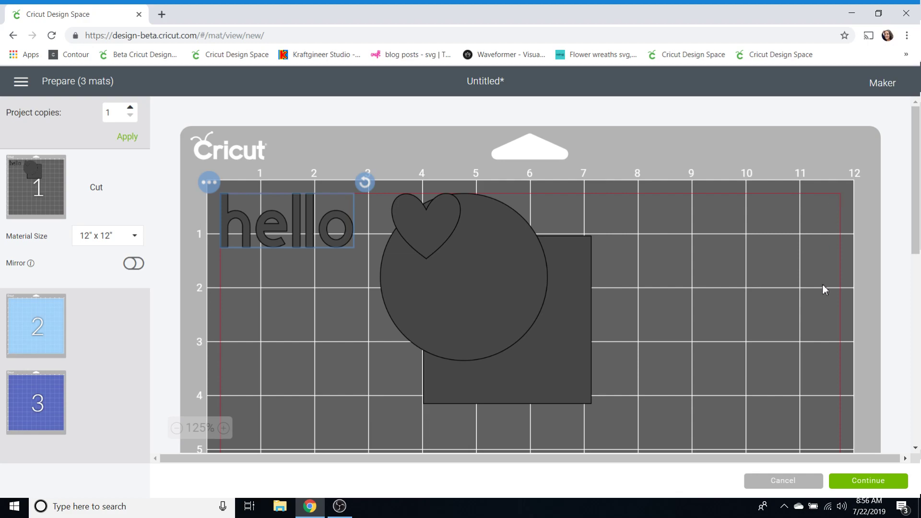
left_click_drag(915, 184, 915, 220)
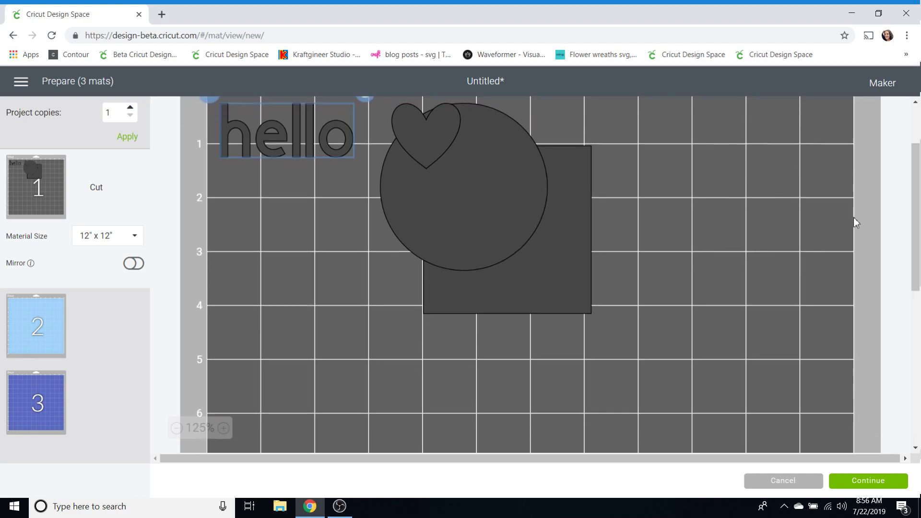
Put the square beside the circle, hello and heart along the bottom, then zoom out.
left_click_drag(558, 236, 718, 242)
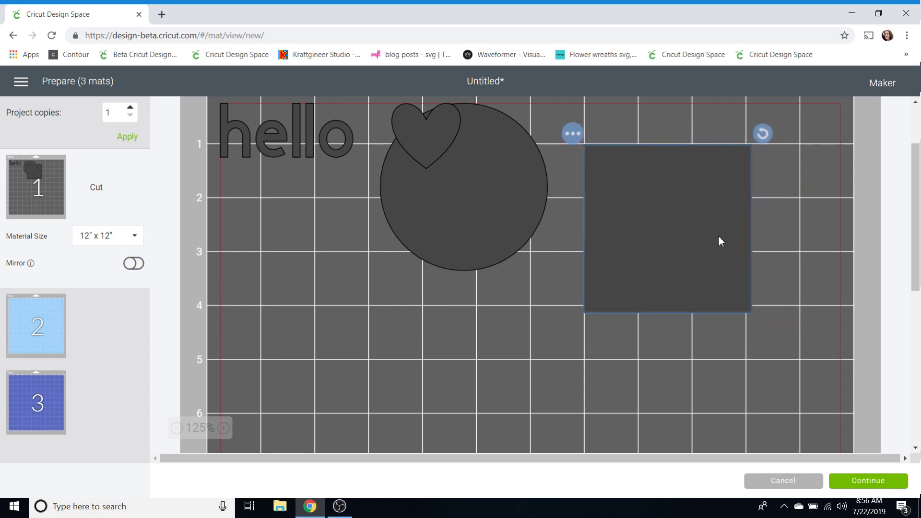
scroll(909, 266, "up", 2)
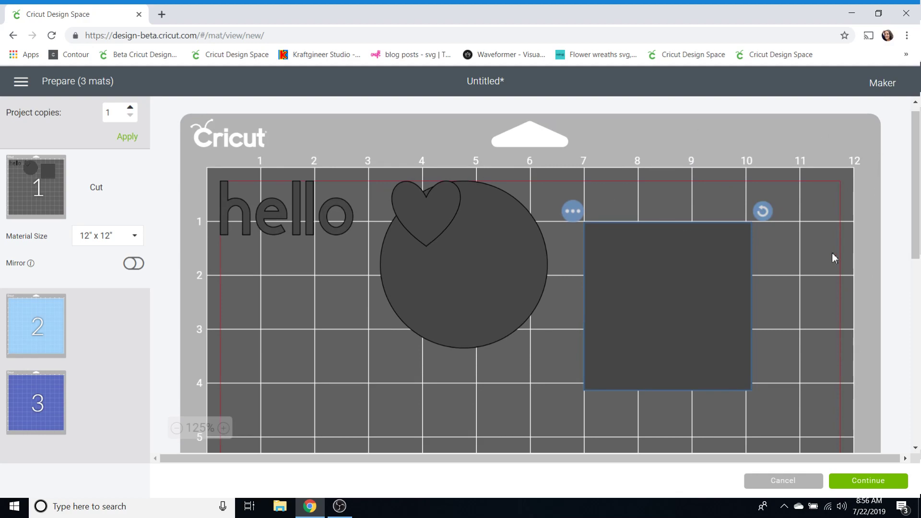
mouse_move(436, 292)
left_mouse_down()
mouse_move(419, 339)
mouse_move(419, 396)
mouse_move(438, 405)
mouse_move(434, 388)
left_mouse_up()
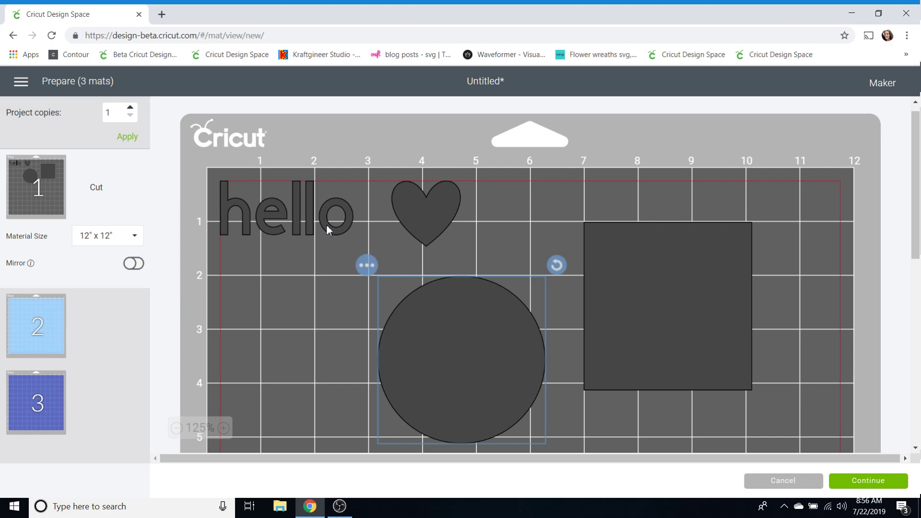
mouse_move(326, 223)
left_mouse_down()
mouse_move(336, 269)
mouse_move(365, 321)
left_mouse_up()
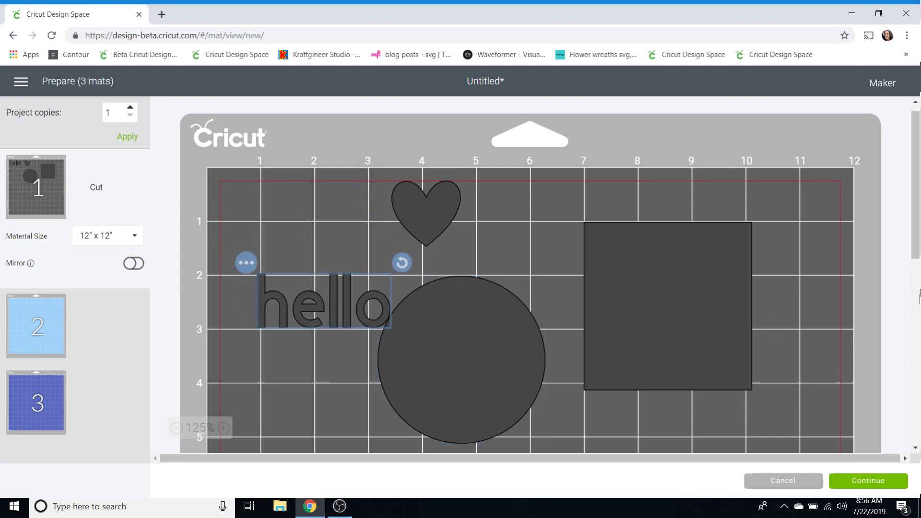
scroll(348, 245, "down", 3)
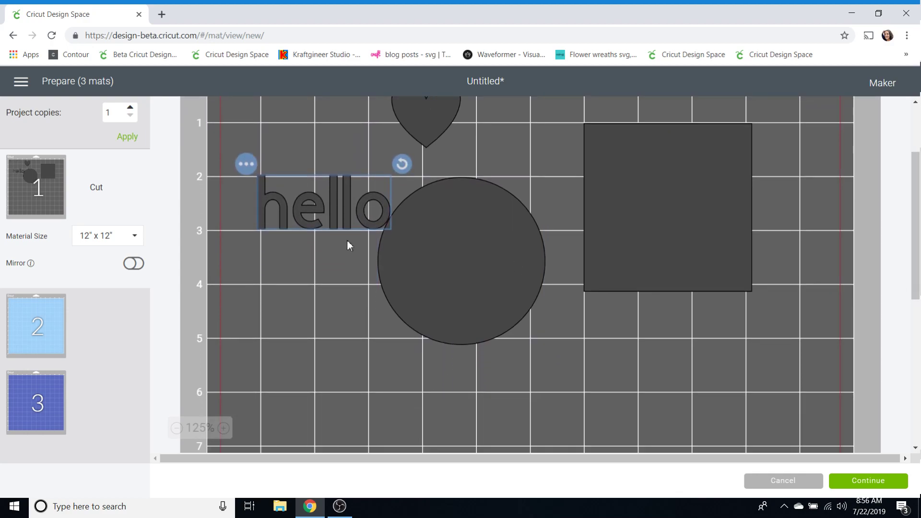
mouse_move(335, 223)
left_mouse_down()
mouse_move(393, 449)
mouse_move(389, 437)
left_mouse_up()
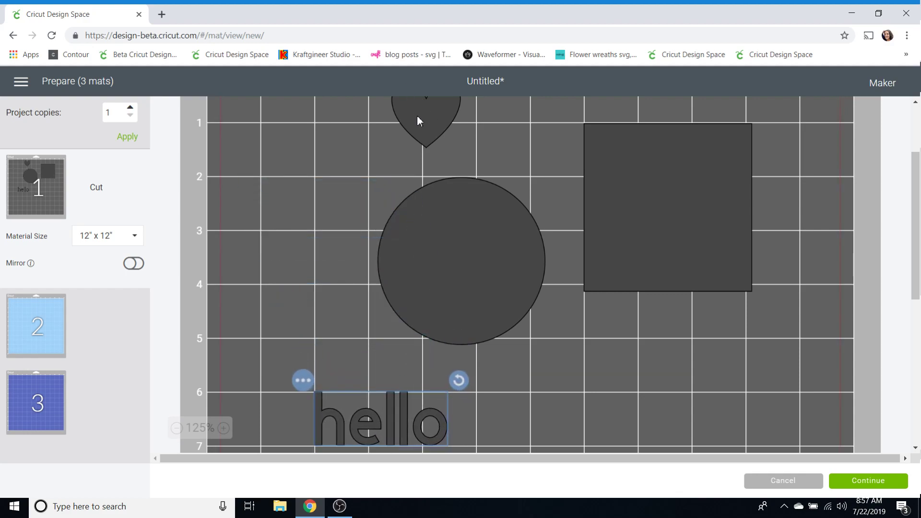
mouse_move(418, 120)
left_mouse_down()
mouse_move(721, 430)
mouse_move(713, 399)
left_mouse_up()
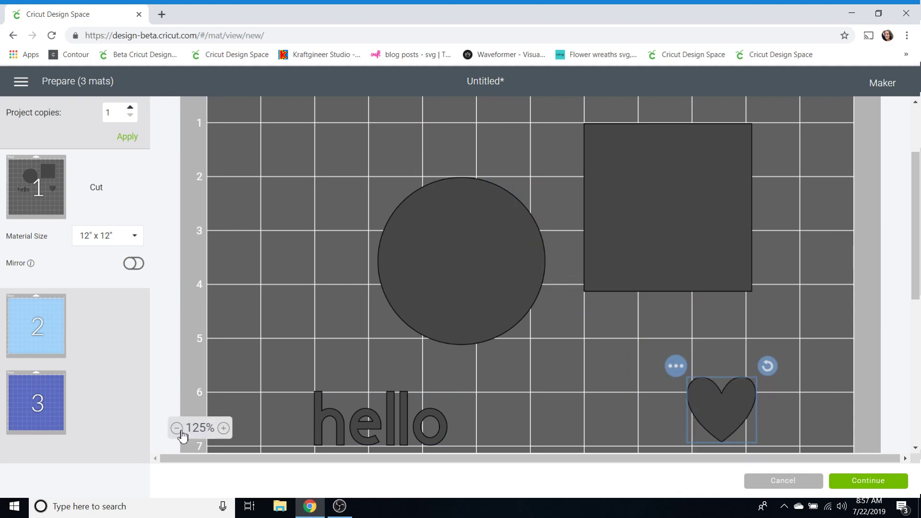
left_click(178, 429)
left_click(178, 428)
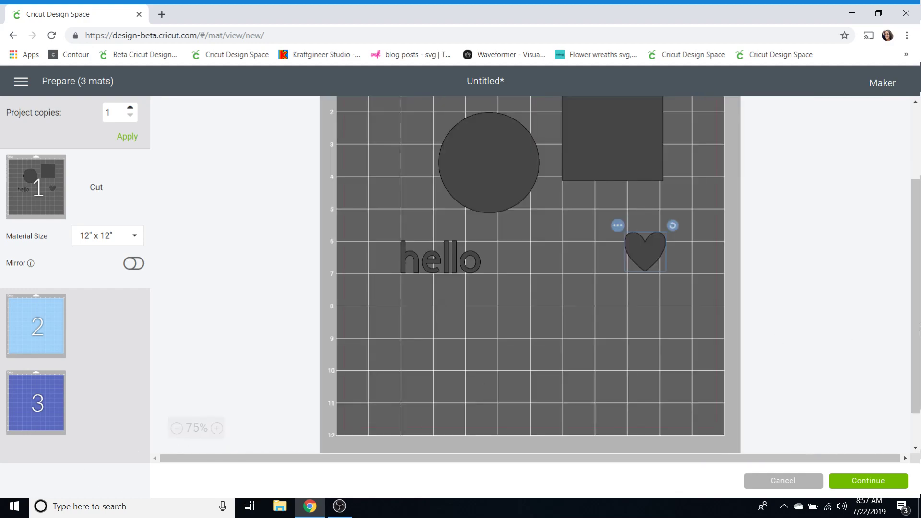
scroll(918, 270, "up", 1)
scroll(919, 270, "up", 1)
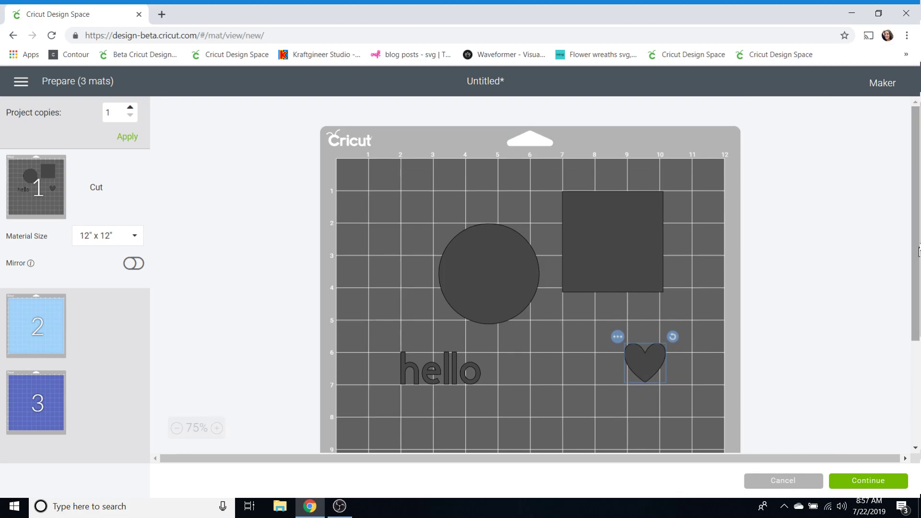